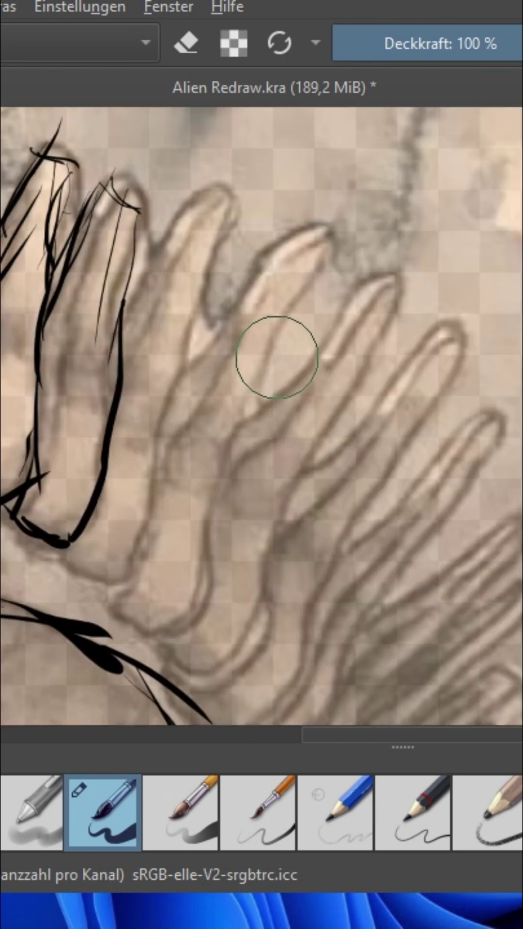
# - Ink the third finger-like feather over the sketch, tracing its base curve, both long sides and pointed tip in black
pyautogui.moveTo(69, 513)
pyautogui.mouseDown()
pyautogui.moveTo(74, 535)
pyautogui.moveTo(110, 570)
pyautogui.mouseUp()
pyautogui.moveTo(62, 553); pyautogui.dragTo(149, 474)
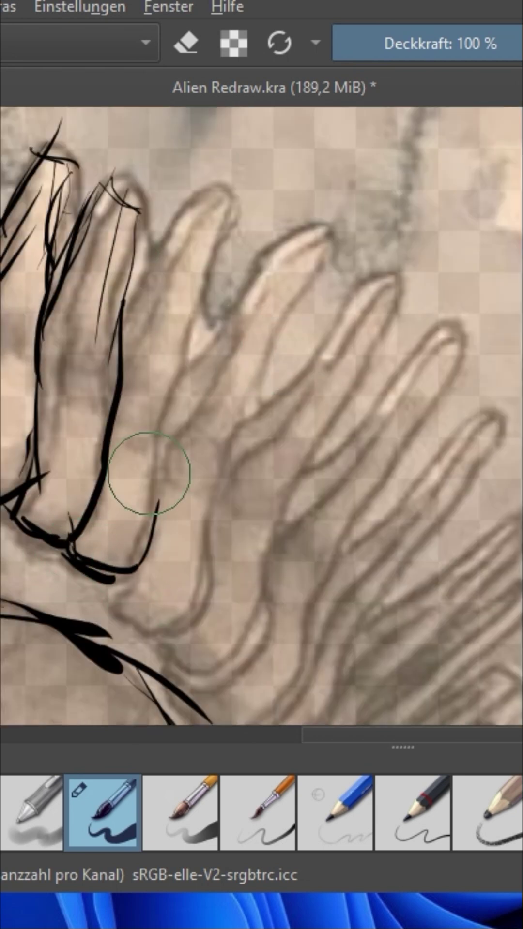
pyautogui.moveTo(130, 310); pyautogui.dragTo(169, 219)
pyautogui.moveTo(125, 305)
pyautogui.mouseDown()
pyautogui.moveTo(176, 211)
pyautogui.moveTo(227, 176)
pyautogui.mouseUp()
pyautogui.moveTo(218, 184)
pyautogui.mouseDown()
pyautogui.moveTo(245, 199)
pyautogui.moveTo(226, 252)
pyautogui.mouseUp()
pyautogui.moveTo(225, 237); pyautogui.dragTo(170, 420)
pyautogui.moveTo(179, 359)
pyautogui.mouseDown()
pyautogui.moveTo(154, 453)
pyautogui.moveTo(165, 509)
pyautogui.mouseUp()
pyautogui.moveTo(163, 438)
pyautogui.mouseDown()
pyautogui.moveTo(138, 587)
pyautogui.moveTo(134, 559)
pyautogui.moveTo(111, 574)
pyautogui.moveTo(132, 592)
pyautogui.moveTo(114, 600)
pyautogui.mouseUp()
# - Trace the fourth feather's base and its right edge up towards the tip
pyautogui.moveTo(143, 561)
pyautogui.mouseDown()
pyautogui.moveTo(117, 604)
pyautogui.moveTo(151, 628)
pyautogui.moveTo(176, 607)
pyautogui.mouseUp()
pyautogui.moveTo(147, 629)
pyautogui.mouseDown()
pyautogui.moveTo(204, 599)
pyautogui.moveTo(205, 523)
pyautogui.mouseUp()
pyautogui.moveTo(209, 522); pyautogui.dragTo(217, 462)
pyautogui.moveTo(215, 525)
pyautogui.mouseDown()
pyautogui.moveTo(242, 388)
pyautogui.moveTo(282, 317)
pyautogui.mouseUp()
pyautogui.moveTo(280, 324)
pyautogui.mouseDown()
pyautogui.moveTo(323, 240)
pyautogui.moveTo(296, 300)
pyautogui.mouseUp()
# - Ink the fourth feather's tip with overlapping strokes and trace its left edge down to the third feather
pyautogui.moveTo(255, 285); pyautogui.dragTo(334, 212)
pyautogui.moveTo(306, 249); pyautogui.dragTo(336, 224)
pyautogui.moveTo(230, 320); pyautogui.dragTo(314, 246)
pyautogui.moveTo(201, 414); pyautogui.dragTo(264, 291)
pyautogui.moveTo(170, 444); pyautogui.dragTo(220, 360)
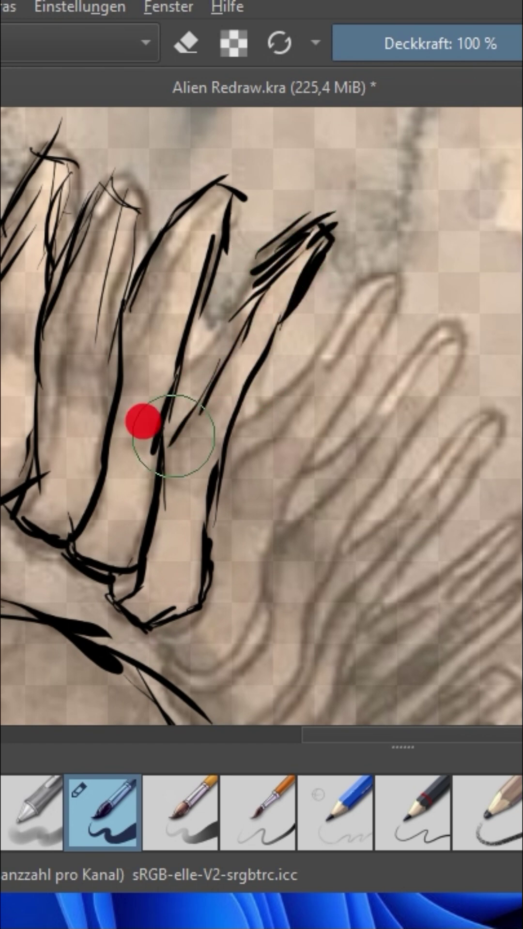
pyautogui.moveTo(182, 372); pyautogui.dragTo(210, 333)
pyautogui.moveTo(193, 350); pyautogui.dragTo(264, 295)
pyautogui.moveTo(233, 315); pyautogui.dragTo(262, 257)
# - Outline the fifth feather along both sides and close its rounded base
pyautogui.moveTo(237, 420)
pyautogui.mouseDown()
pyautogui.moveTo(270, 402)
pyautogui.moveTo(310, 351)
pyautogui.moveTo(404, 265)
pyautogui.moveTo(334, 411)
pyautogui.mouseUp()
pyautogui.moveTo(368, 339); pyautogui.dragTo(297, 462)
pyautogui.moveTo(295, 453)
pyautogui.mouseDown()
pyautogui.moveTo(265, 571)
pyautogui.moveTo(261, 635)
pyautogui.mouseUp()
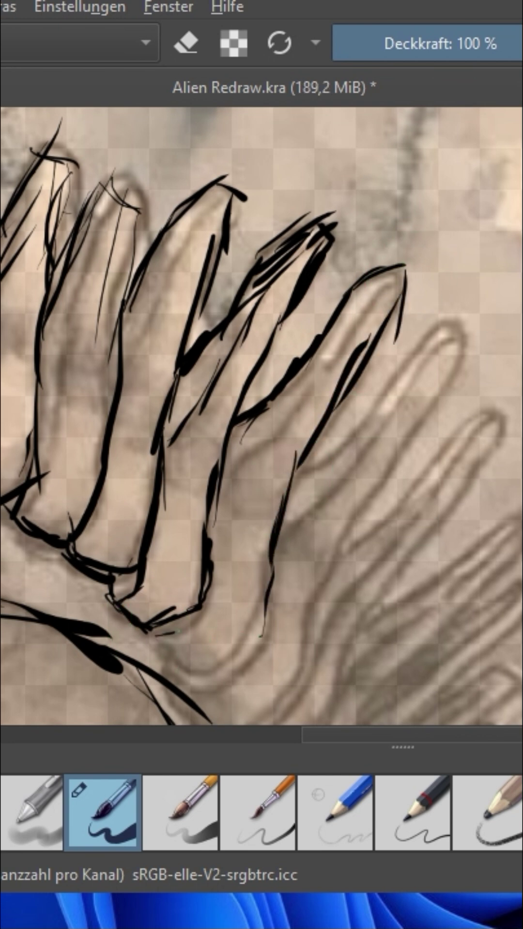
pyautogui.moveTo(154, 635)
pyautogui.mouseDown()
pyautogui.moveTo(177, 664)
pyautogui.moveTo(262, 635)
pyautogui.mouseUp()
pyautogui.moveTo(250, 641)
pyautogui.mouseDown()
pyautogui.moveTo(273, 542)
pyautogui.moveTo(271, 490)
pyautogui.mouseUp()
# - Add inner crease lines along the fifth feather from its base to its tip
pyautogui.moveTo(214, 499); pyautogui.dragTo(247, 440)
pyautogui.moveTo(238, 468); pyautogui.dragTo(297, 410)
pyautogui.moveTo(358, 280); pyautogui.dragTo(290, 416)
pyautogui.moveTo(405, 272); pyautogui.dragTo(375, 291)
# - Ink the sixth feather's inner crease, tip and both long edges down to the base
pyautogui.moveTo(339, 482); pyautogui.dragTo(286, 552)
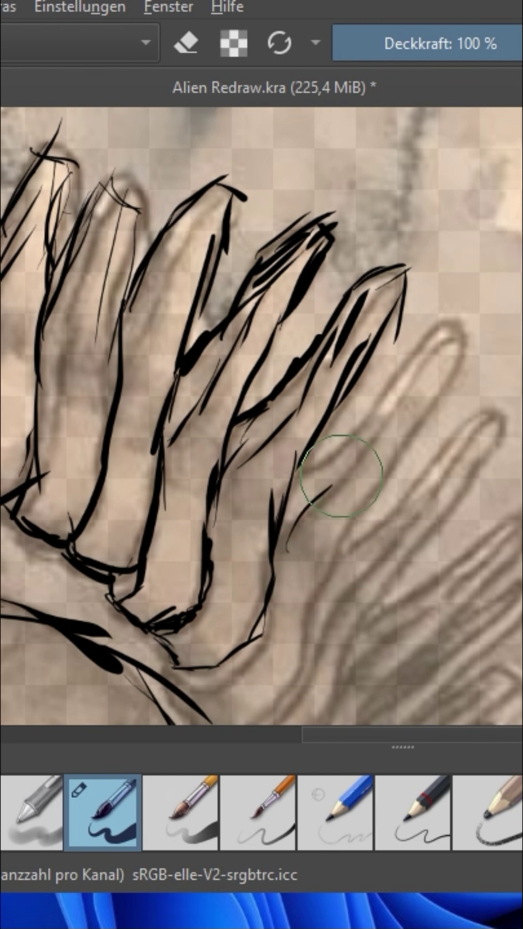
pyautogui.moveTo(402, 380); pyautogui.dragTo(358, 472)
pyautogui.moveTo(462, 313); pyautogui.dragTo(406, 378)
pyautogui.moveTo(322, 469)
pyautogui.mouseDown()
pyautogui.moveTo(300, 498)
pyautogui.moveTo(407, 358)
pyautogui.moveTo(428, 428)
pyautogui.moveTo(341, 584)
pyautogui.moveTo(296, 699)
pyautogui.mouseUp()
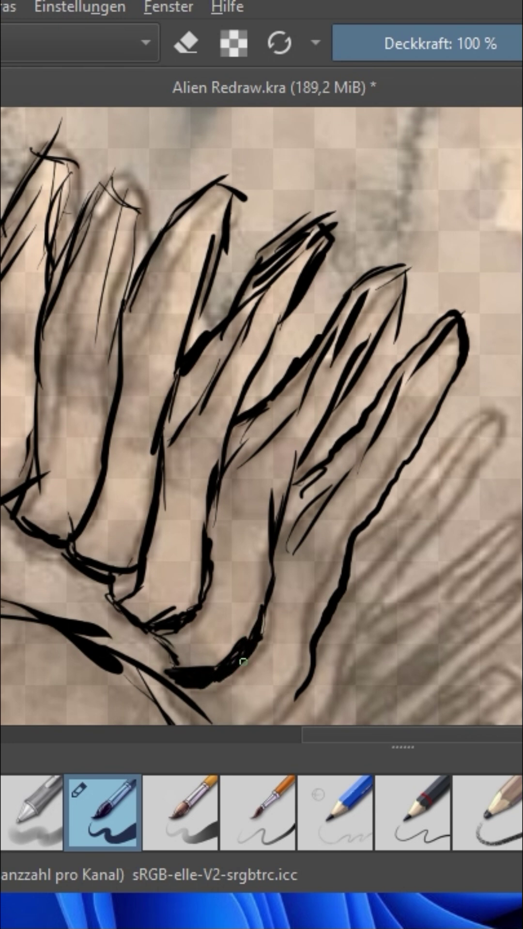
# - Thicken the second feather's tip and add long inner crease strokes to the second and third feathers
pyautogui.scroll(10, 261, 416)
pyautogui.scroll(-9, 261, 416)
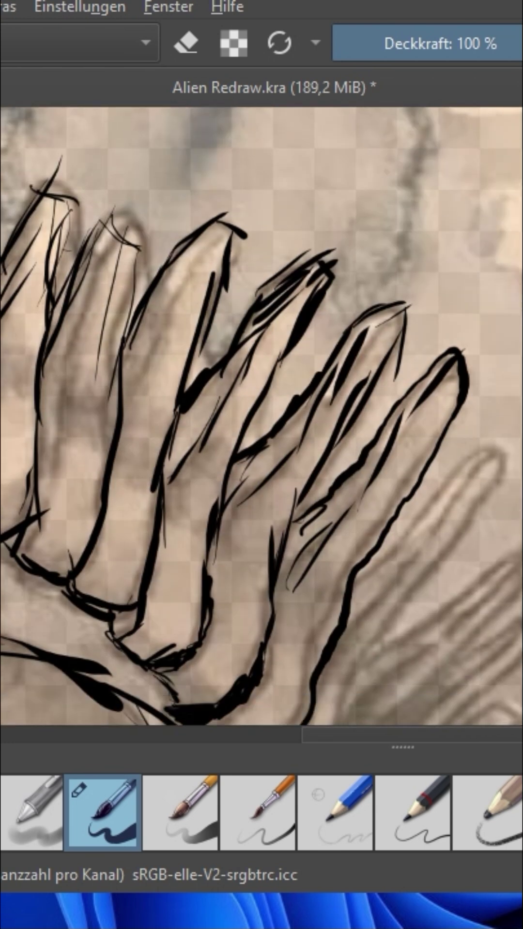
pyautogui.moveTo(60, 300)
pyautogui.mouseDown()
pyautogui.moveTo(123, 208)
pyautogui.moveTo(140, 281)
pyautogui.moveTo(137, 309)
pyautogui.mouseUp()
pyautogui.moveTo(133, 254); pyautogui.dragTo(114, 352)
pyautogui.moveTo(145, 365); pyautogui.dragTo(185, 259)
pyautogui.moveTo(116, 241)
pyautogui.mouseDown()
pyautogui.moveTo(64, 411)
pyautogui.moveTo(67, 382)
pyautogui.moveTo(48, 525)
pyautogui.mouseUp()
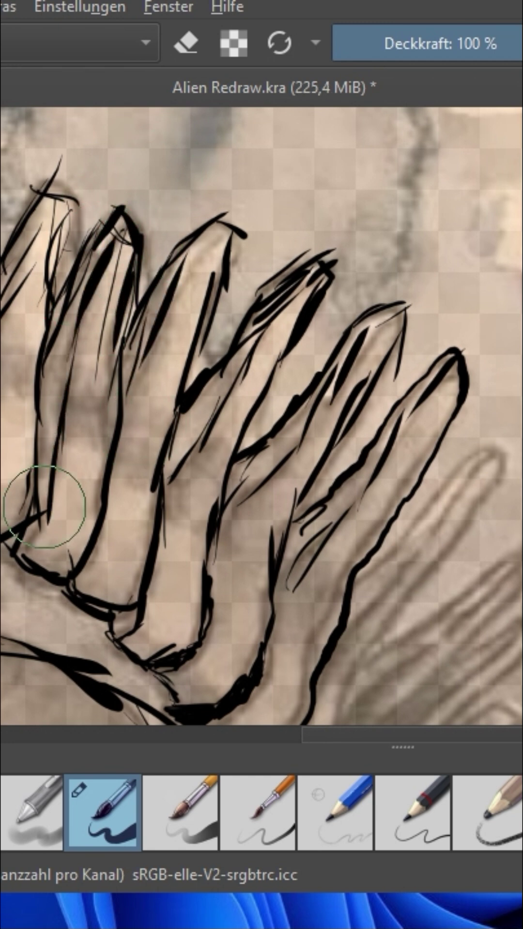
# - Trace the seventh feather's outline from the sixth feather's edge around the rounded tip and down to its base
pyautogui.moveTo(427, 732); pyautogui.dragTo(469, 733)
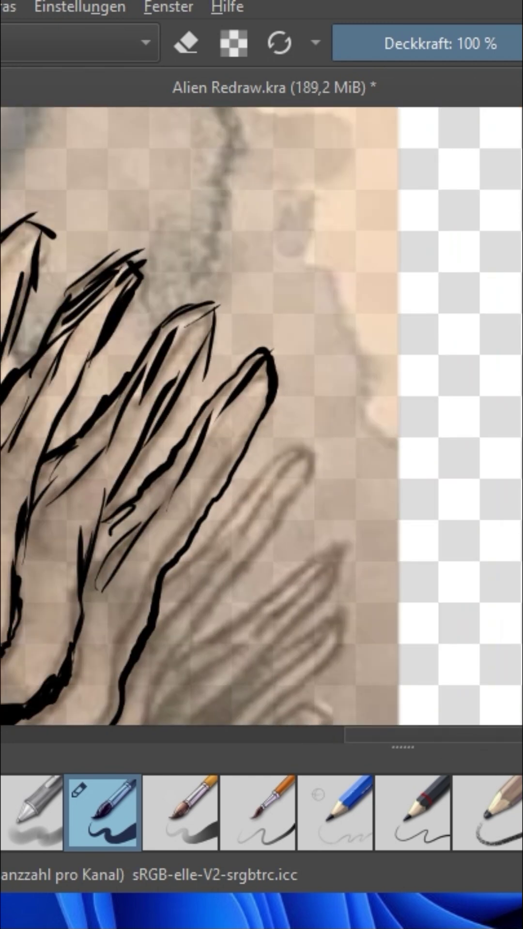
pyautogui.scroll(-5, 5, 416)
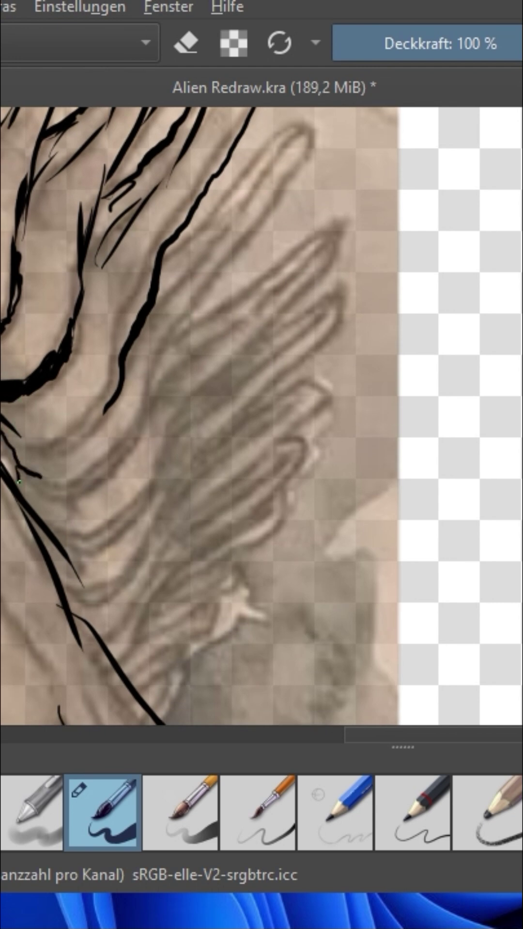
pyautogui.moveTo(168, 246); pyautogui.dragTo(174, 241)
pyautogui.moveTo(244, 171)
pyautogui.mouseDown()
pyautogui.moveTo(308, 152)
pyautogui.moveTo(163, 356)
pyautogui.mouseUp()
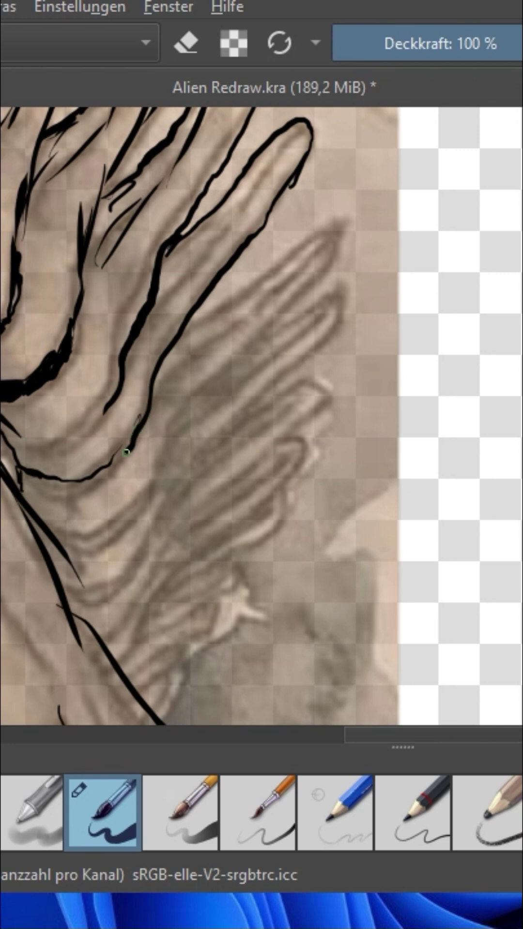
# - Close the sixth feather's base and thicken the side and base lines of the sixth and seventh feathers
pyautogui.moveTo(14, 448)
pyautogui.mouseDown()
pyautogui.moveTo(87, 423)
pyautogui.moveTo(112, 378)
pyautogui.moveTo(123, 299)
pyautogui.moveTo(139, 332)
pyautogui.moveTo(167, 234)
pyautogui.mouseUp()
pyautogui.moveTo(143, 296); pyautogui.dragTo(125, 343)
pyautogui.moveTo(81, 318); pyautogui.dragTo(73, 365)
pyautogui.moveTo(33, 492); pyautogui.dragTo(78, 493)
pyautogui.moveTo(76, 485); pyautogui.dragTo(28, 482)
# - Ink the upper edge and pointed tip of the eighth feather
pyautogui.moveTo(192, 318)
pyautogui.mouseDown()
pyautogui.moveTo(230, 291)
pyautogui.moveTo(261, 287)
pyautogui.mouseUp()
pyautogui.moveTo(249, 287); pyautogui.dragTo(301, 239)
pyautogui.moveTo(267, 282); pyautogui.dragTo(331, 228)
pyautogui.moveTo(335, 233)
pyautogui.mouseDown()
pyautogui.moveTo(315, 297)
pyautogui.moveTo(280, 334)
pyautogui.mouseUp()
# - Add the eighth feather's lower edge, inner creases and the overlapping upper lines of the ninth feather
pyautogui.moveTo(172, 442); pyautogui.dragTo(257, 348)
pyautogui.moveTo(233, 358)
pyautogui.mouseDown()
pyautogui.moveTo(315, 273)
pyautogui.moveTo(310, 291)
pyautogui.mouseUp()
pyautogui.moveTo(153, 397); pyautogui.dragTo(232, 334)
pyautogui.moveTo(211, 333); pyautogui.dragTo(271, 292)
pyautogui.moveTo(233, 315); pyautogui.dragTo(343, 216)
pyautogui.moveTo(301, 287); pyautogui.dragTo(344, 247)
pyautogui.moveTo(259, 348); pyautogui.dragTo(321, 314)
pyautogui.moveTo(235, 356); pyautogui.dragTo(321, 296)
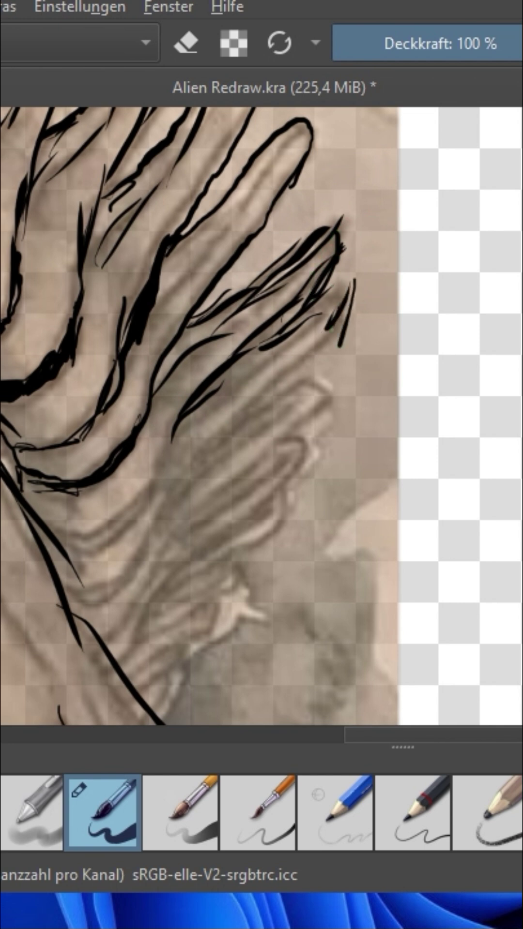
# - Outline the ninth feather's lower edge and sharpen its tip
pyautogui.moveTo(193, 473)
pyautogui.mouseDown()
pyautogui.moveTo(231, 428)
pyautogui.moveTo(345, 322)
pyautogui.mouseUp()
pyautogui.moveTo(205, 416); pyautogui.dragTo(341, 288)
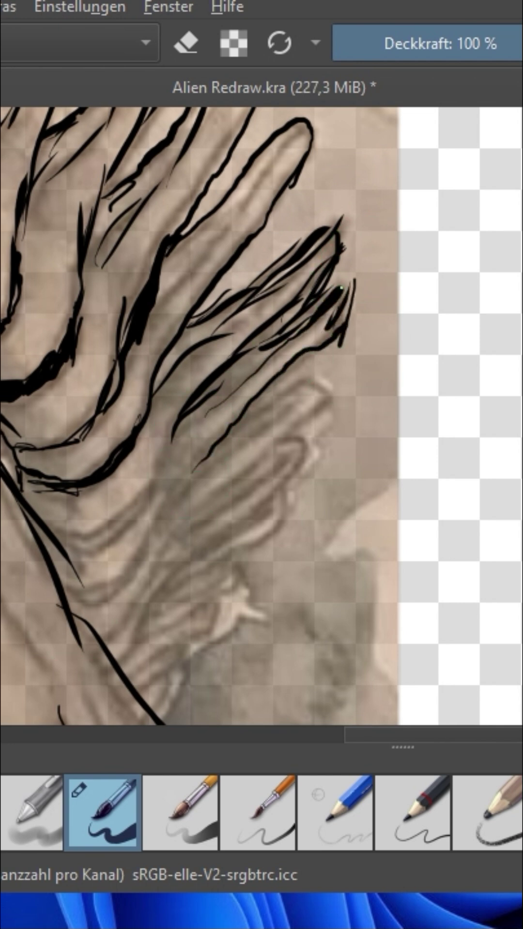
pyautogui.moveTo(310, 302); pyautogui.dragTo(360, 273)
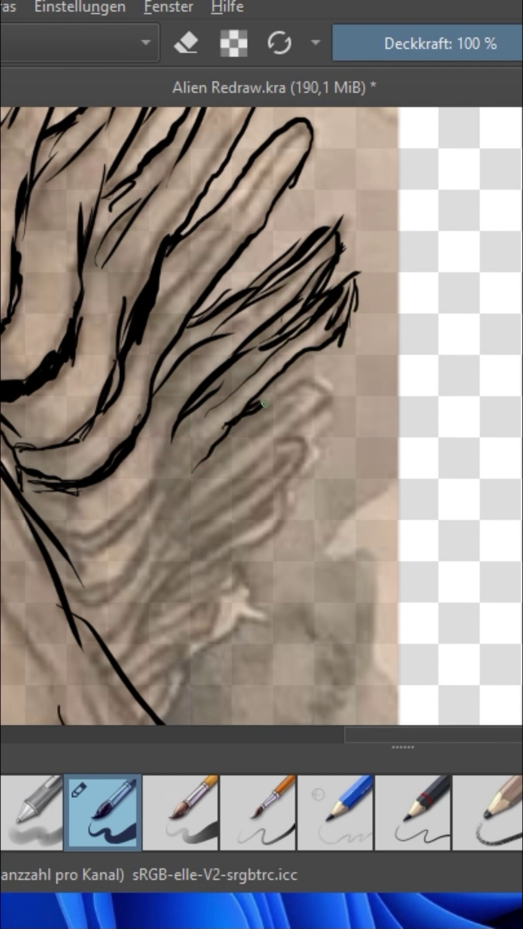
# - Ink the base curve below the seventh feather with layered strokes running up into the eighth feather
pyautogui.scroll(2, 92, 642)
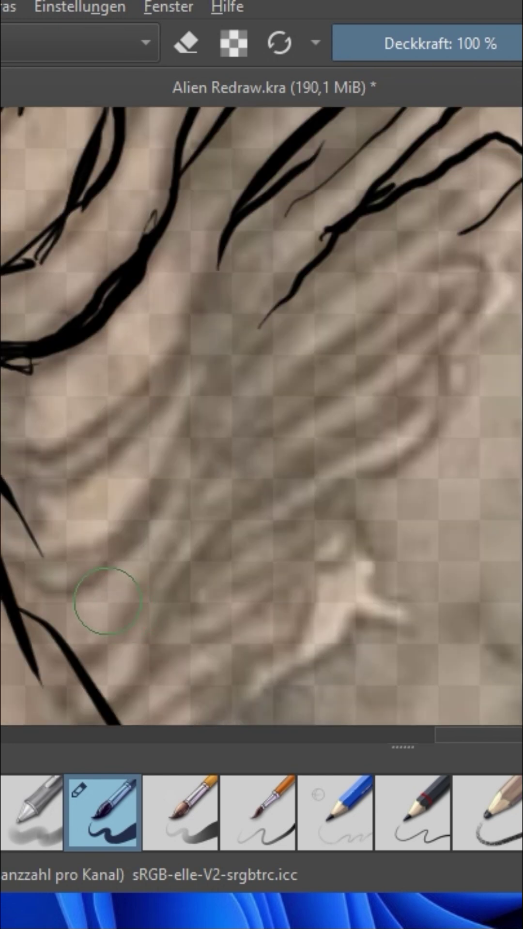
pyautogui.moveTo(17, 462); pyautogui.dragTo(58, 477)
pyautogui.moveTo(46, 466)
pyautogui.mouseDown()
pyautogui.moveTo(187, 385)
pyautogui.moveTo(237, 257)
pyautogui.moveTo(63, 439)
pyautogui.mouseUp()
pyautogui.moveTo(194, 382); pyautogui.dragTo(77, 448)
pyautogui.moveTo(216, 334); pyautogui.dragTo(140, 409)
pyautogui.moveTo(7, 557); pyautogui.dragTo(66, 581)
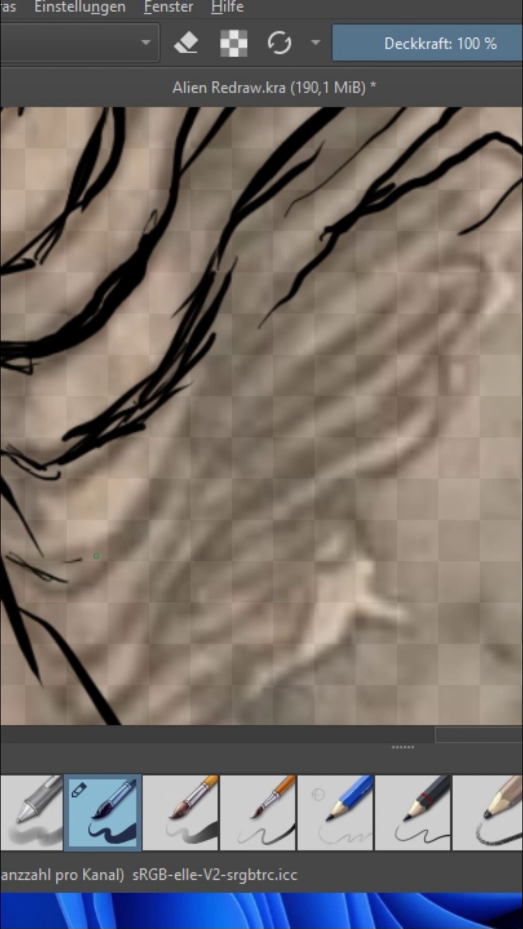
# - Trace the next base curve down, joining it to the lower edge of the ninth feather
pyautogui.moveTo(30, 561); pyautogui.dragTo(121, 552)
pyautogui.moveTo(196, 385); pyautogui.dragTo(267, 303)
pyautogui.moveTo(216, 378)
pyautogui.mouseDown()
pyautogui.moveTo(141, 515)
pyautogui.moveTo(109, 546)
pyautogui.mouseUp()
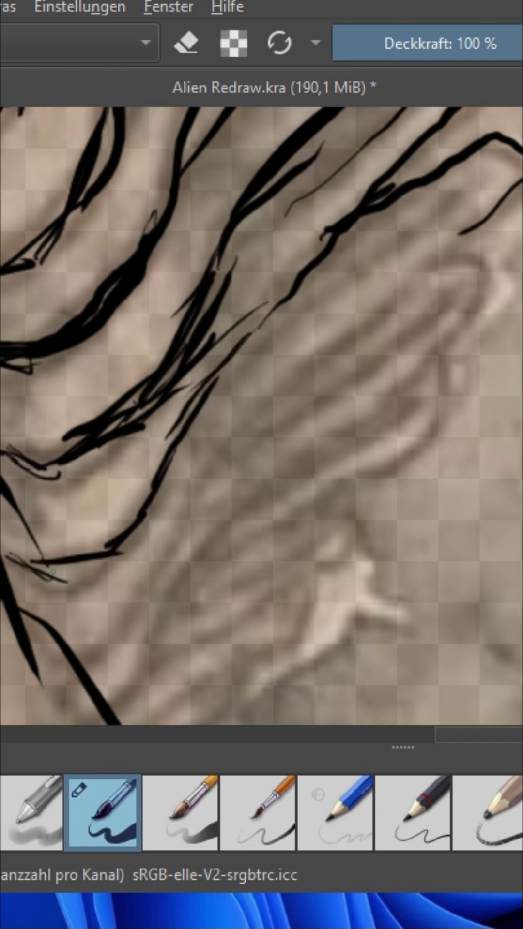
pyautogui.moveTo(9, 556); pyautogui.dragTo(134, 549)
# - Draw the tenth feather's lower edge and thin crease lines inside it
pyautogui.moveTo(513, 212); pyautogui.dragTo(426, 264)
pyautogui.moveTo(455, 251); pyautogui.dragTo(302, 370)
pyautogui.moveTo(274, 325); pyautogui.dragTo(457, 233)
pyautogui.moveTo(356, 260); pyautogui.dragTo(488, 165)
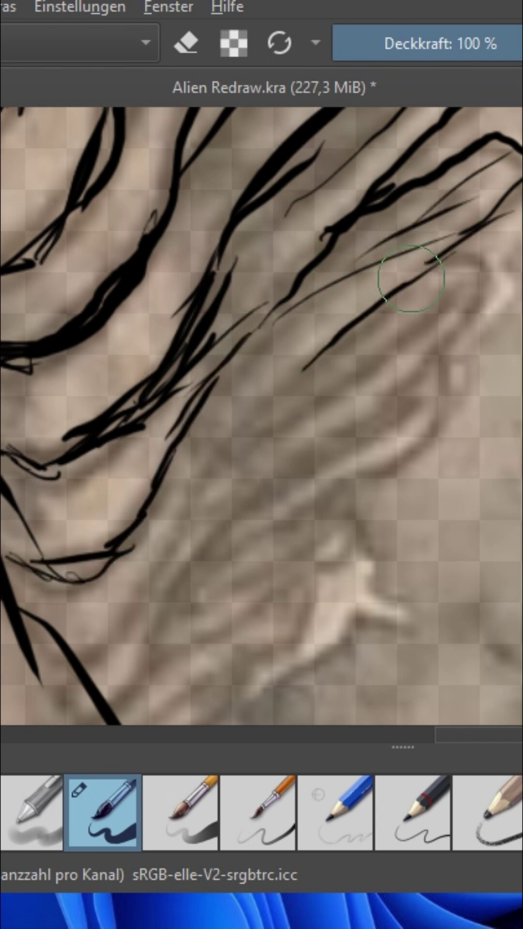
# - Outline the eleventh feather from its base near the body up to its short blunt tip
pyautogui.moveTo(319, 351); pyautogui.dragTo(149, 553)
pyautogui.moveTo(219, 457)
pyautogui.mouseDown()
pyautogui.moveTo(78, 654)
pyautogui.moveTo(160, 502)
pyautogui.moveTo(260, 408)
pyautogui.moveTo(421, 366)
pyautogui.mouseUp()
pyautogui.moveTo(477, 300); pyautogui.dragTo(394, 363)
pyautogui.moveTo(450, 262); pyautogui.dragTo(484, 279)
pyautogui.moveTo(487, 283); pyautogui.dragTo(403, 371)
# - Add crease lines inside the eleventh feather and extend its lower edge down to the body contour
pyautogui.moveTo(329, 394); pyautogui.dragTo(397, 377)
pyautogui.moveTo(368, 358); pyautogui.dragTo(465, 288)
pyautogui.moveTo(314, 426); pyautogui.dragTo(423, 349)
pyautogui.moveTo(386, 380)
pyautogui.mouseDown()
pyautogui.moveTo(179, 562)
pyautogui.moveTo(110, 697)
pyautogui.mouseUp()
# - Ink the outer tip and the long curved edges of the feather below the eleventh
pyautogui.moveTo(439, 358); pyautogui.dragTo(431, 425)
pyautogui.moveTo(184, 589); pyautogui.dragTo(334, 511)
pyautogui.moveTo(200, 576); pyautogui.dragTo(367, 474)
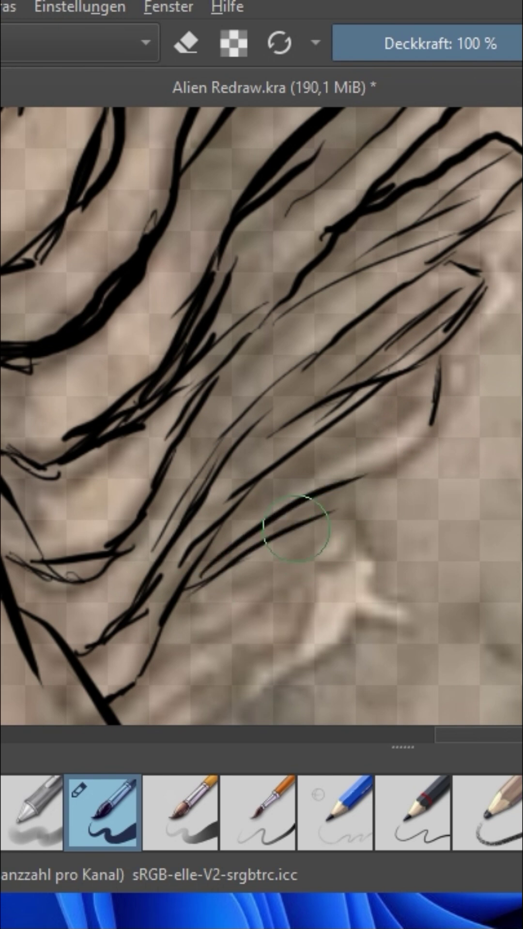
pyautogui.moveTo(286, 522); pyautogui.dragTo(447, 417)
pyautogui.moveTo(281, 472); pyautogui.dragTo(432, 394)
# - Sketch the ragged outer edge and layered long strokes of the lowest feathers
pyautogui.scroll(-5, 261, 416)
pyautogui.scroll(1, 262, 416)
pyautogui.moveTo(382, 312); pyautogui.dragTo(325, 386)
pyautogui.moveTo(138, 489); pyautogui.dragTo(242, 423)
pyautogui.moveTo(207, 454); pyautogui.dragTo(334, 370)
pyautogui.moveTo(232, 428); pyautogui.dragTo(326, 393)
# - Fill the lowest feathers' roots beside the body with short overlapping creases and cross strokes
pyautogui.moveTo(186, 496); pyautogui.dragTo(144, 564)
pyautogui.moveTo(178, 521); pyautogui.dragTo(126, 564)
pyautogui.moveTo(202, 466); pyautogui.dragTo(169, 524)
pyautogui.moveTo(174, 475); pyautogui.dragTo(280, 438)
pyautogui.moveTo(213, 459); pyautogui.dragTo(320, 412)
pyautogui.moveTo(343, 370)
pyautogui.mouseDown()
pyautogui.moveTo(320, 422)
pyautogui.moveTo(278, 467)
pyautogui.mouseUp()
pyautogui.moveTo(183, 500); pyautogui.dragTo(275, 467)
# - Finish the wing's bottom end with dense strokes down to the body line and a jagged outer edge
pyautogui.moveTo(211, 502); pyautogui.dragTo(178, 547)
pyautogui.moveTo(180, 544); pyautogui.dragTo(144, 582)
pyautogui.moveTo(220, 468); pyautogui.dragTo(211, 533)
pyautogui.moveTo(241, 497); pyautogui.dragTo(211, 550)
pyautogui.moveTo(209, 536)
pyautogui.mouseDown()
pyautogui.moveTo(150, 598)
pyautogui.moveTo(174, 623)
pyautogui.mouseUp()
pyautogui.moveTo(223, 537)
pyautogui.mouseDown()
pyautogui.moveTo(173, 623)
pyautogui.moveTo(275, 488)
pyautogui.moveTo(290, 480)
pyautogui.mouseUp()
pyautogui.moveTo(266, 501); pyautogui.dragTo(308, 471)
pyautogui.moveTo(317, 434)
pyautogui.mouseDown()
pyautogui.moveTo(315, 469)
pyautogui.moveTo(330, 442)
pyautogui.mouseUp()
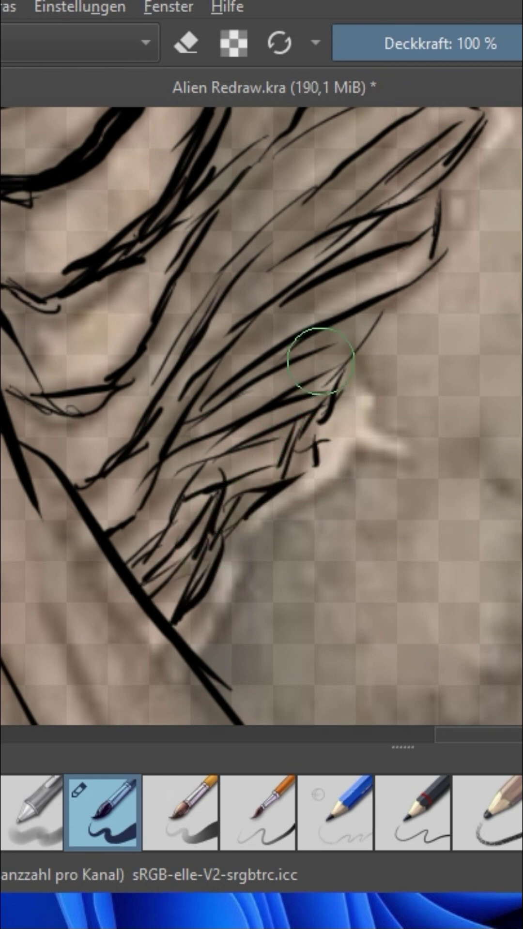
# - Add short hatching for the ribs and thin vertical crease lines on the creature's torso
pyautogui.scroll(-3, 421, 404)
pyautogui.moveTo(171, 373); pyautogui.dragTo(153, 359)
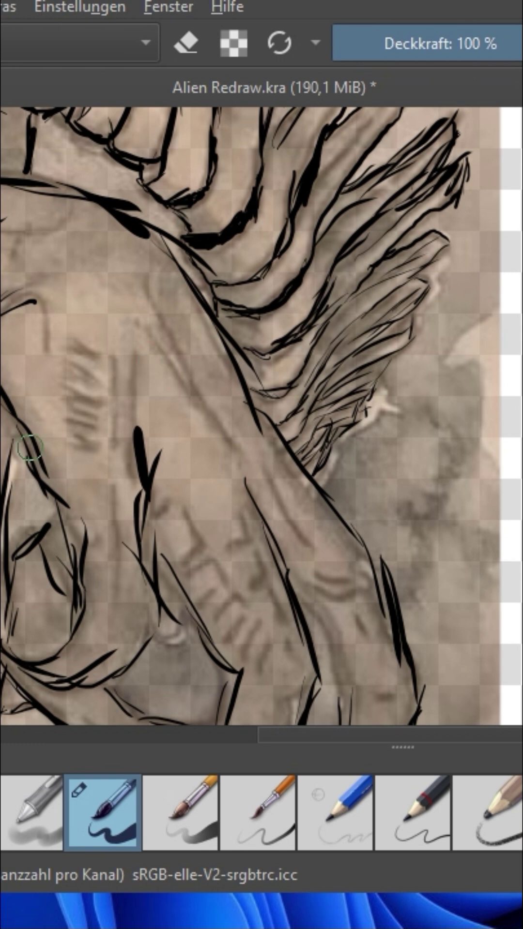
pyautogui.moveTo(54, 398); pyautogui.dragTo(85, 418)
pyautogui.moveTo(58, 367)
pyautogui.mouseDown()
pyautogui.moveTo(92, 383)
pyautogui.moveTo(103, 357)
pyautogui.mouseUp()
pyautogui.moveTo(110, 350); pyautogui.dragTo(118, 444)
pyautogui.moveTo(136, 364); pyautogui.dragTo(134, 417)
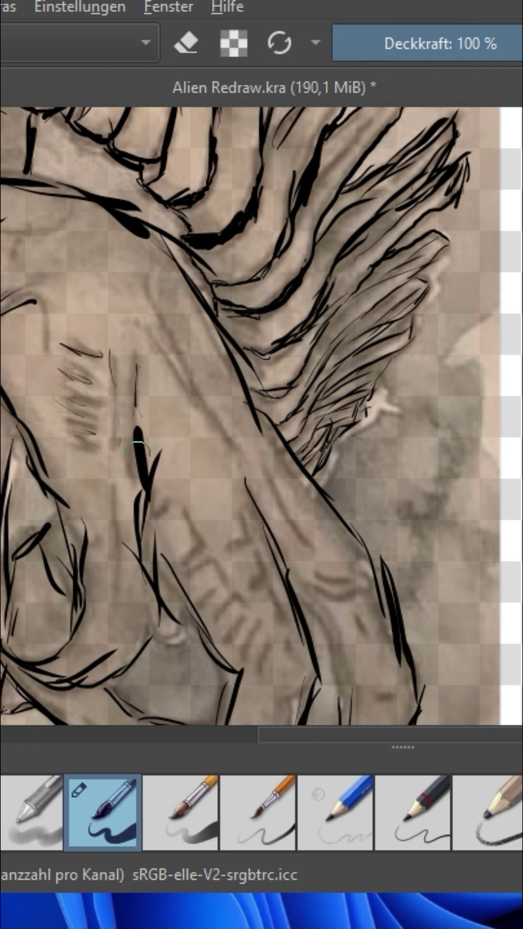
# - Draw short wrinkle marks around the joint and the ridged skin of the inner limb
pyautogui.moveTo(125, 585); pyautogui.dragTo(158, 589)
pyautogui.moveTo(155, 593); pyautogui.dragTo(157, 629)
pyautogui.moveTo(163, 507); pyautogui.dragTo(180, 504)
pyautogui.moveTo(187, 517)
pyautogui.mouseDown()
pyautogui.moveTo(196, 535)
pyautogui.moveTo(181, 565)
pyautogui.moveTo(222, 567)
pyautogui.mouseUp()
pyautogui.moveTo(215, 582); pyautogui.dragTo(196, 599)
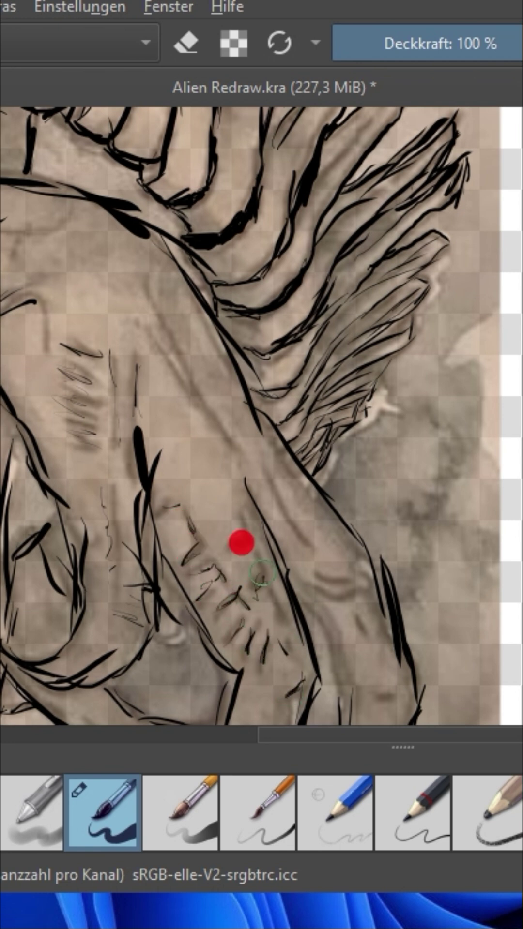
# - Ink the long muscle creases, the curved elbow fold and the inner forearm lines on the outer arm
pyautogui.moveTo(161, 354); pyautogui.dragTo(208, 406)
pyautogui.moveTo(150, 291); pyautogui.dragTo(237, 433)
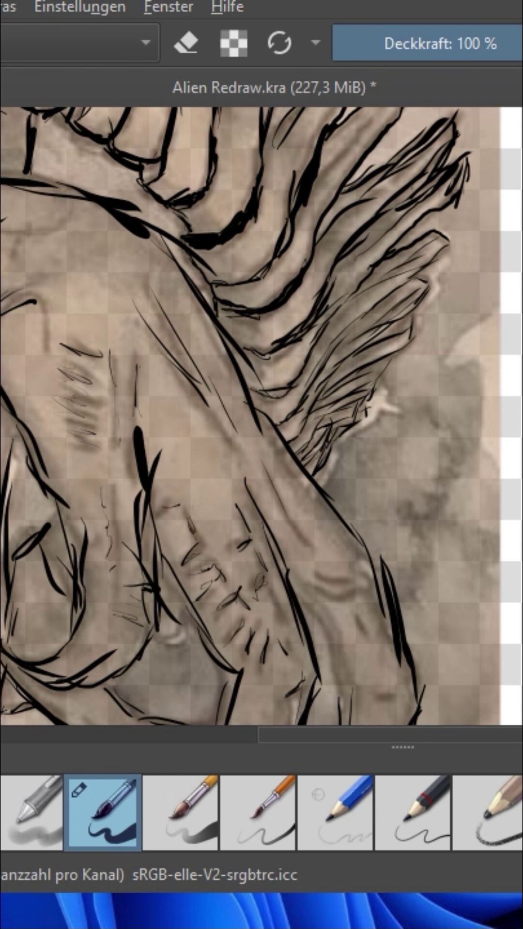
pyautogui.moveTo(318, 575); pyautogui.dragTo(347, 577)
pyautogui.moveTo(308, 586); pyautogui.dragTo(373, 595)
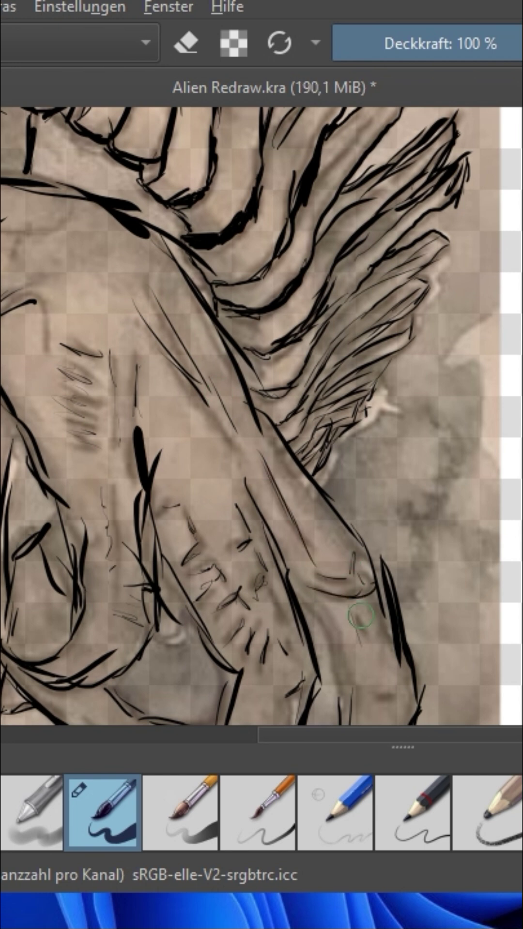
pyautogui.moveTo(296, 590); pyautogui.dragTo(338, 659)
pyautogui.moveTo(312, 605); pyautogui.dragTo(347, 717)
# - Add wrist folds and reinforce the inner contour at the lower end of the outer arm
pyautogui.scroll(-5, 340, 638)
pyautogui.moveTo(381, 439); pyautogui.dragTo(415, 440)
pyautogui.moveTo(381, 444)
pyautogui.mouseDown()
pyautogui.moveTo(413, 446)
pyautogui.moveTo(405, 462)
pyautogui.mouseUp()
pyautogui.moveTo(345, 429); pyautogui.dragTo(350, 519)
pyautogui.moveTo(358, 436); pyautogui.dragTo(360, 506)
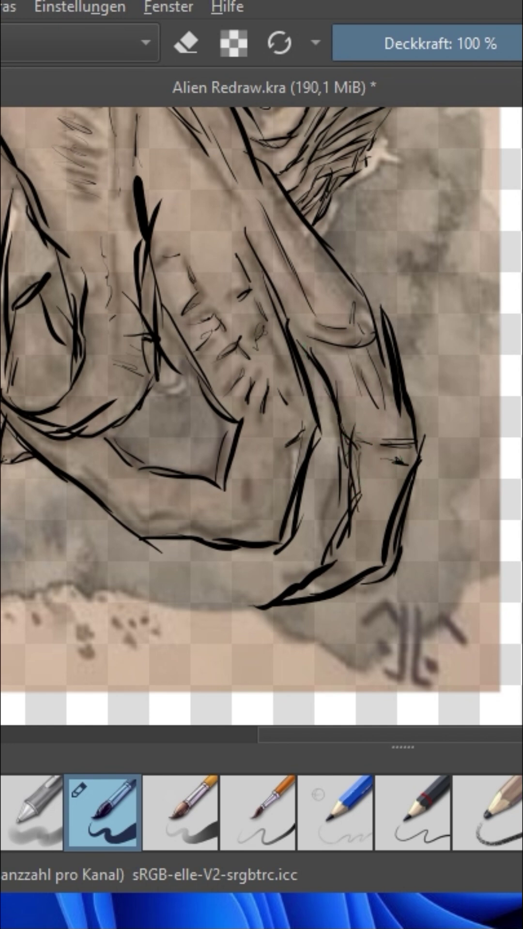
# - Scatter small wrinkle marks along the lower bent part of the inner limb
pyautogui.moveTo(233, 430)
pyautogui.mouseDown()
pyautogui.moveTo(219, 484)
pyautogui.moveTo(243, 497)
pyautogui.mouseUp()
pyautogui.moveTo(292, 493); pyautogui.dragTo(285, 511)
pyautogui.moveTo(182, 514); pyautogui.dragTo(221, 524)
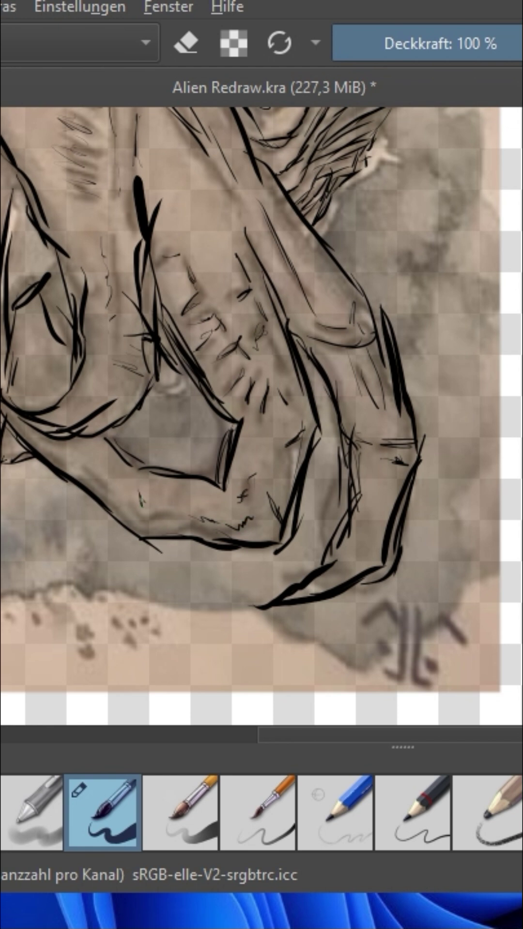
pyautogui.moveTo(61, 445); pyautogui.dragTo(72, 466)
pyautogui.moveTo(92, 469); pyautogui.dragTo(104, 481)
# - Ink crossing strokes on the small pointed shape below the opposite wing and darken the nearby hand's upper edge
pyautogui.moveTo(427, 739)
pyautogui.mouseDown()
pyautogui.moveTo(336, 747)
pyautogui.moveTo(256, 739)
pyautogui.mouseUp()
pyautogui.moveTo(327, 472); pyautogui.dragTo(293, 502)
pyautogui.moveTo(275, 448); pyautogui.dragTo(364, 497)
pyautogui.moveTo(290, 453); pyautogui.dragTo(357, 497)
pyautogui.moveTo(317, 466); pyautogui.dragTo(383, 525)
pyautogui.moveTo(291, 451); pyautogui.dragTo(293, 506)
pyautogui.moveTo(269, 453); pyautogui.dragTo(321, 518)
pyautogui.moveTo(370, 549)
pyautogui.mouseDown()
pyautogui.moveTo(437, 426)
pyautogui.moveTo(521, 378)
pyautogui.mouseUp()
# - Add thin tendon lines across the back of the clawed hand and darken its fingers with repeated strokes
pyautogui.moveTo(358, 731); pyautogui.dragTo(416, 732)
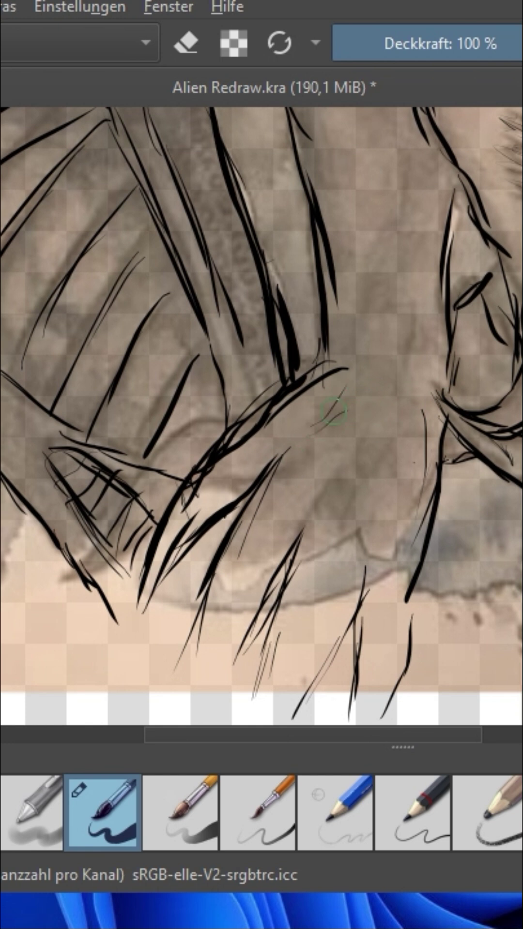
pyautogui.moveTo(390, 371); pyautogui.dragTo(368, 421)
pyautogui.moveTo(406, 368)
pyautogui.mouseDown()
pyautogui.moveTo(397, 498)
pyautogui.moveTo(401, 552)
pyautogui.mouseUp()
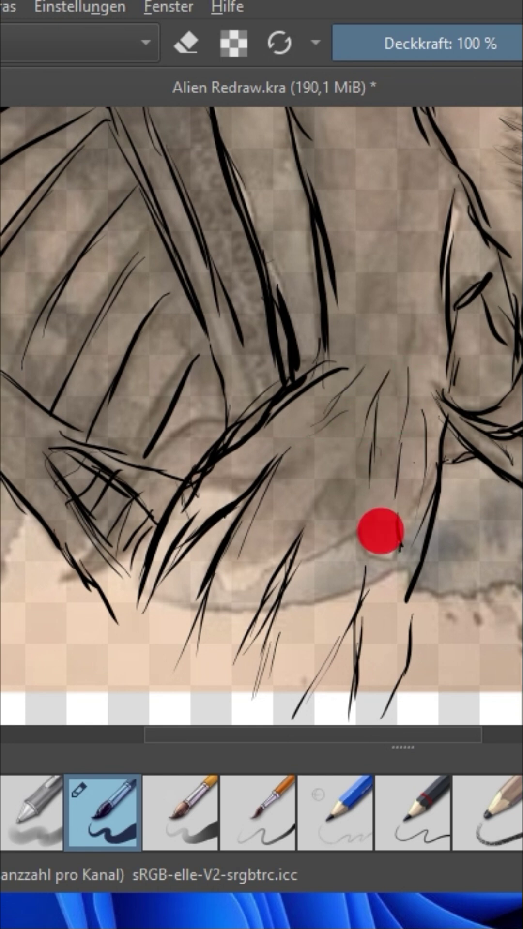
pyautogui.moveTo(324, 592)
pyautogui.mouseDown()
pyautogui.moveTo(307, 671)
pyautogui.moveTo(295, 598)
pyautogui.moveTo(272, 653)
pyautogui.moveTo(324, 676)
pyautogui.moveTo(299, 716)
pyautogui.mouseUp()
pyautogui.moveTo(364, 610); pyautogui.dragTo(340, 655)
pyautogui.moveTo(301, 529)
pyautogui.mouseDown()
pyautogui.moveTo(281, 634)
pyautogui.moveTo(251, 721)
pyautogui.mouseUp()
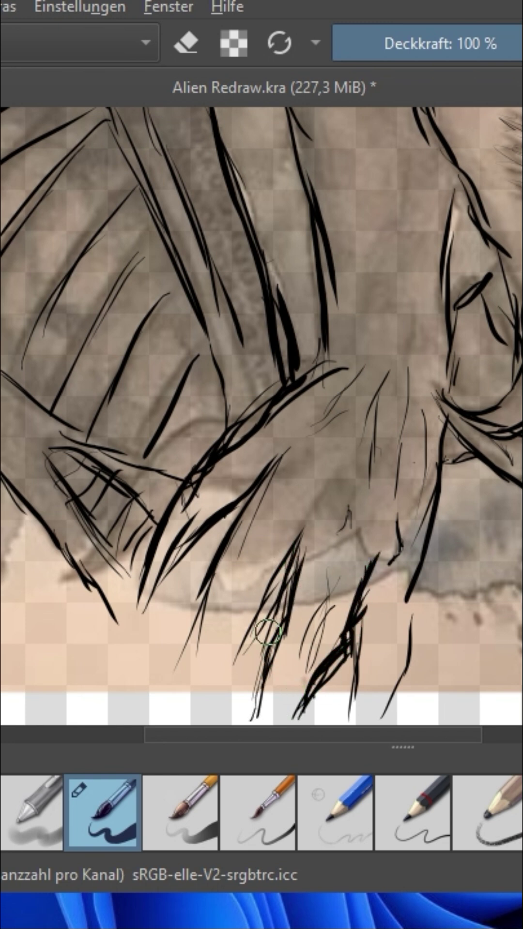
# - Lengthen the fingers of the lower clawed hand with thin tapering strokes reaching past the lower edge of the reference
pyautogui.moveTo(206, 596); pyautogui.dragTo(186, 721)
pyautogui.moveTo(199, 629); pyautogui.dragTo(184, 713)
pyautogui.moveTo(249, 648); pyautogui.dragTo(224, 700)
pyautogui.moveTo(214, 600)
pyautogui.mouseDown()
pyautogui.moveTo(214, 631)
pyautogui.moveTo(209, 618)
pyautogui.mouseUp()
pyautogui.moveTo(321, 623); pyautogui.dragTo(341, 643)
pyautogui.moveTo(406, 600)
pyautogui.mouseDown()
pyautogui.moveTo(405, 648)
pyautogui.moveTo(379, 725)
pyautogui.mouseUp()
pyautogui.moveTo(360, 666)
pyautogui.mouseDown()
pyautogui.moveTo(347, 715)
pyautogui.moveTo(329, 725)
pyautogui.mouseUp()
pyautogui.moveTo(349, 692); pyautogui.dragTo(340, 725)
pyautogui.moveTo(256, 667); pyautogui.dragTo(243, 725)
pyautogui.moveTo(274, 671); pyautogui.dragTo(255, 725)
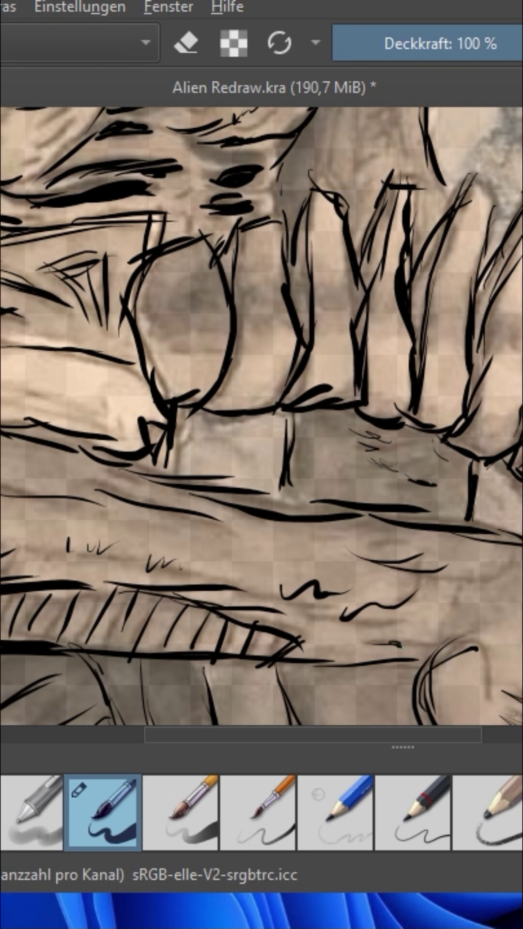
# - Add fine hatching between the dark neck stripes and reinforce the contour line behind the neck
pyautogui.moveTo(240, 563); pyautogui.dragTo(296, 574)
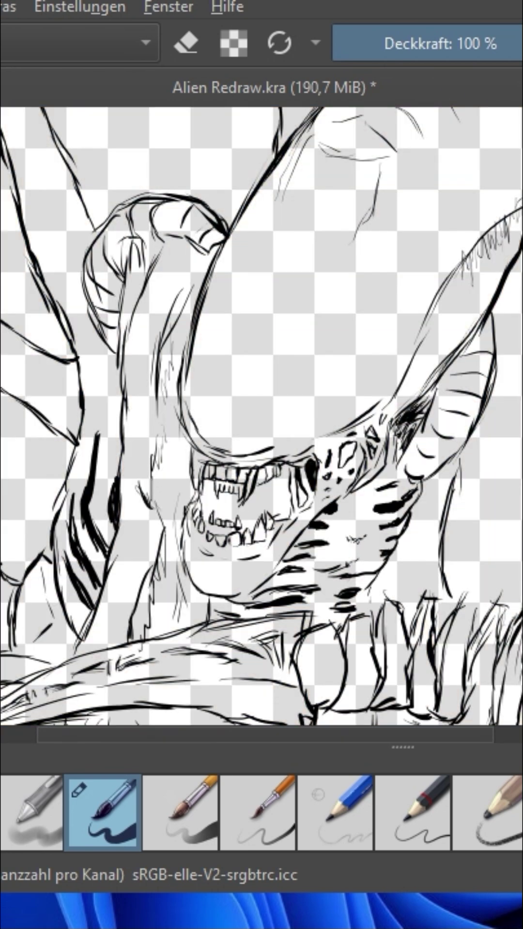
pyautogui.scroll(-4, 504, 494)
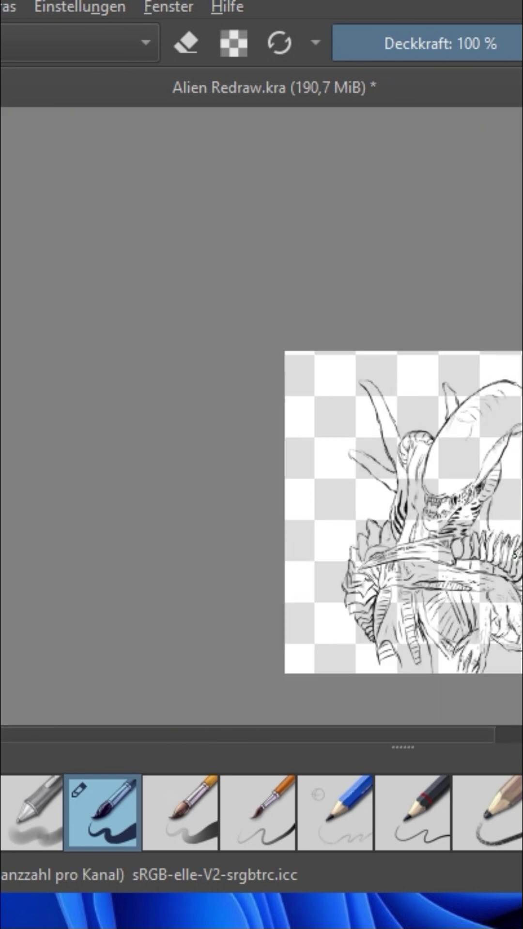
pyautogui.scroll(5, 484, 513)
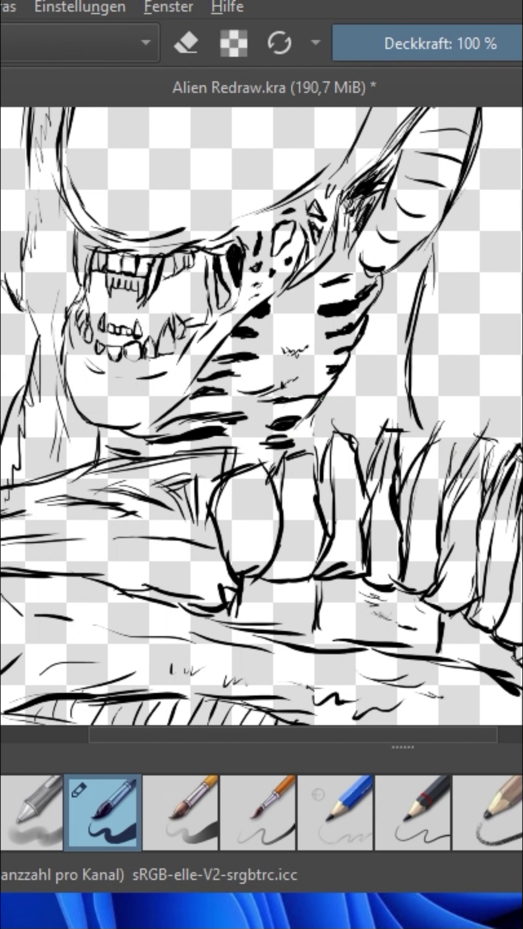
pyautogui.moveTo(325, 364); pyautogui.dragTo(291, 380)
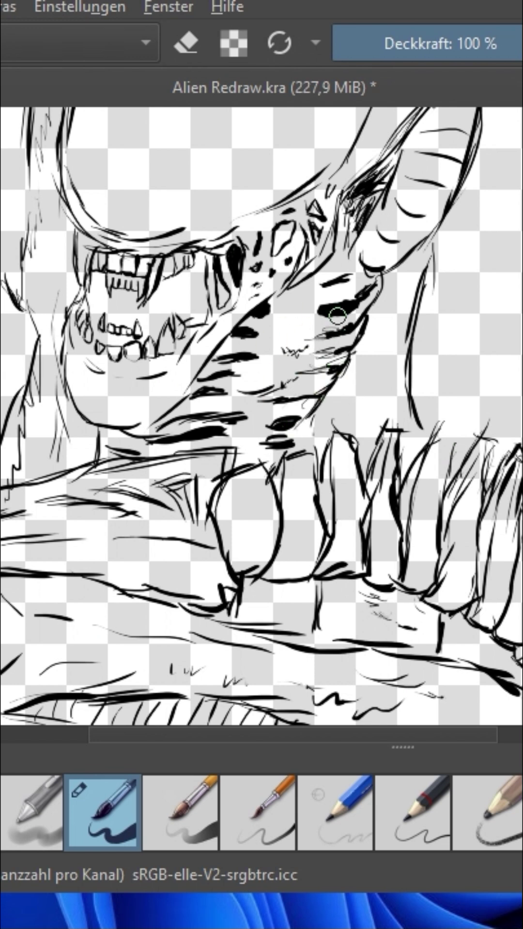
pyautogui.moveTo(364, 243); pyautogui.dragTo(349, 270)
pyautogui.moveTo(434, 218); pyautogui.dragTo(408, 309)
pyautogui.moveTo(315, 416); pyautogui.dragTo(313, 455)
# - Hatch long thin strokes down the rear edge of the striped neck
pyautogui.moveTo(380, 327); pyautogui.dragTo(365, 388)
pyautogui.moveTo(386, 302)
pyautogui.mouseDown()
pyautogui.moveTo(358, 368)
pyautogui.moveTo(350, 427)
pyautogui.mouseUp()
pyautogui.moveTo(352, 353); pyautogui.dragTo(353, 410)
pyautogui.moveTo(372, 311); pyautogui.dragTo(359, 384)
pyautogui.moveTo(393, 274); pyautogui.dragTo(368, 326)
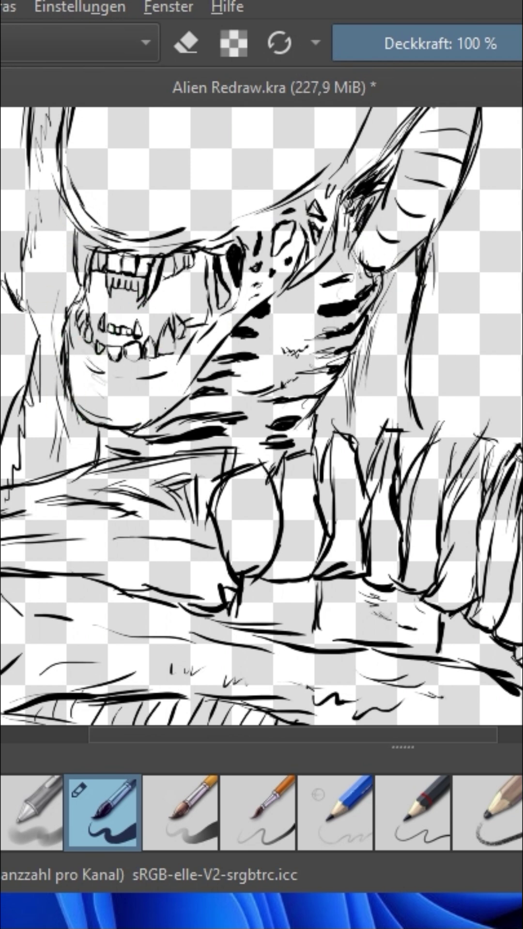
# - Shade the chin below the lower teeth with fine vertical strokes and hatch thin diagonals along the pale blade-shaped form
pyautogui.moveTo(78, 347)
pyautogui.mouseDown()
pyautogui.moveTo(113, 390)
pyautogui.moveTo(108, 424)
pyautogui.moveTo(115, 380)
pyautogui.mouseUp()
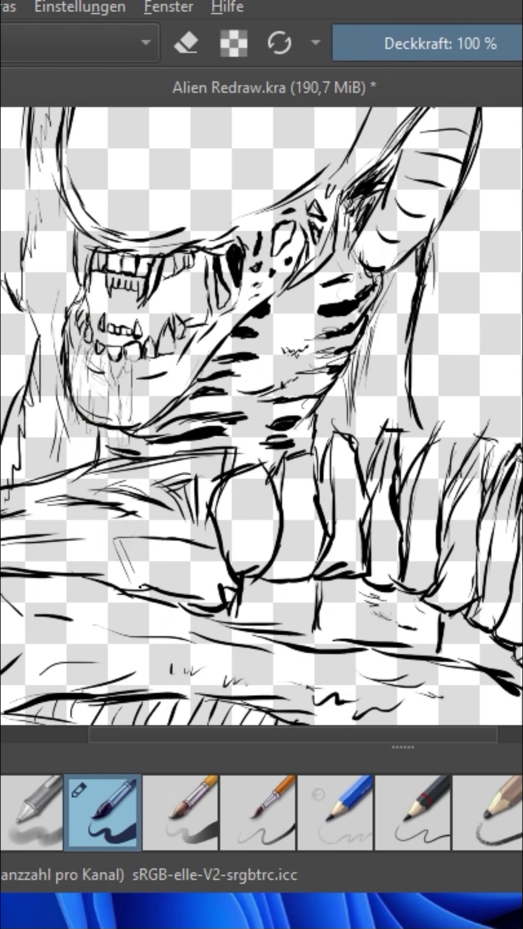
pyautogui.moveTo(167, 541); pyautogui.dragTo(181, 575)
pyautogui.moveTo(177, 543)
pyautogui.mouseDown()
pyautogui.moveTo(190, 585)
pyautogui.moveTo(217, 572)
pyautogui.mouseUp()
pyautogui.moveTo(93, 545)
pyautogui.mouseDown()
pyautogui.moveTo(114, 575)
pyautogui.moveTo(104, 576)
pyautogui.mouseUp()
pyautogui.moveTo(57, 552); pyautogui.dragTo(66, 571)
pyautogui.moveTo(27, 543); pyautogui.dragTo(33, 562)
pyautogui.moveTo(6, 548); pyautogui.dragTo(16, 565)
pyautogui.moveTo(301, 738); pyautogui.dragTo(213, 741)
pyautogui.moveTo(127, 590)
pyautogui.mouseDown()
pyautogui.moveTo(162, 552)
pyautogui.moveTo(239, 535)
pyautogui.mouseUp()
# - Shade the two pointed spikes beside the striped shoulder with thin, light strokes running down from their tips
pyautogui.moveTo(40, 416); pyautogui.dragTo(53, 483)
pyautogui.moveTo(60, 425)
pyautogui.mouseDown()
pyautogui.moveTo(79, 484)
pyautogui.moveTo(62, 418)
pyautogui.mouseUp()
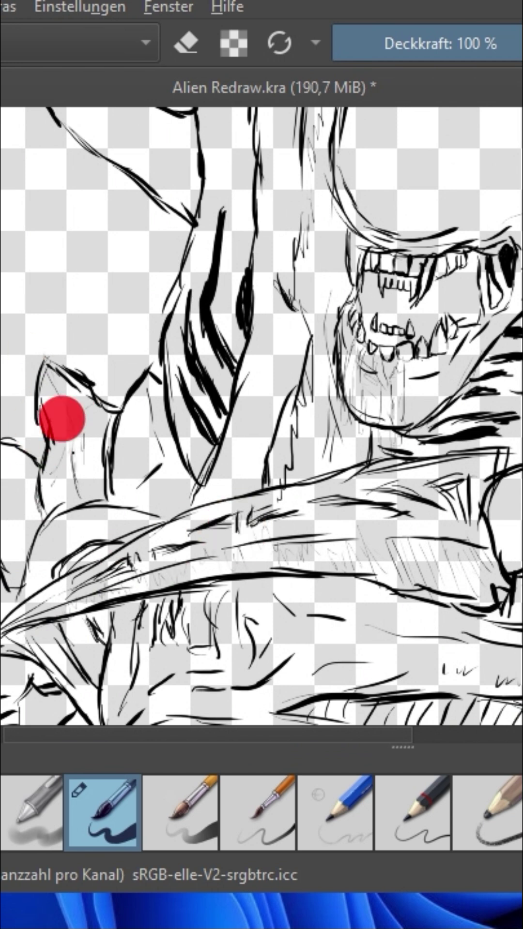
pyautogui.moveTo(46, 369); pyautogui.dragTo(68, 419)
pyautogui.moveTo(48, 375)
pyautogui.mouseDown()
pyautogui.moveTo(75, 432)
pyautogui.moveTo(73, 473)
pyautogui.mouseUp()
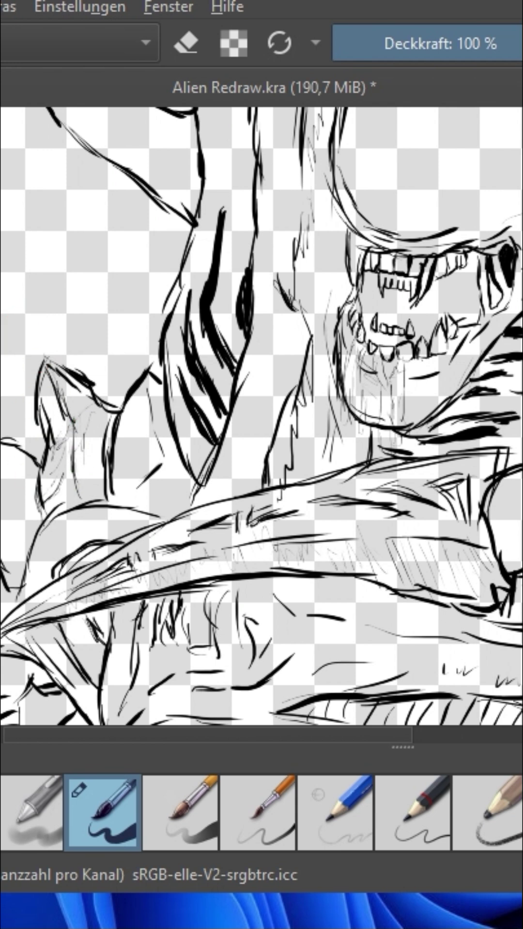
pyautogui.moveTo(2, 464)
pyautogui.mouseDown()
pyautogui.moveTo(27, 528)
pyautogui.moveTo(33, 527)
pyautogui.mouseUp()
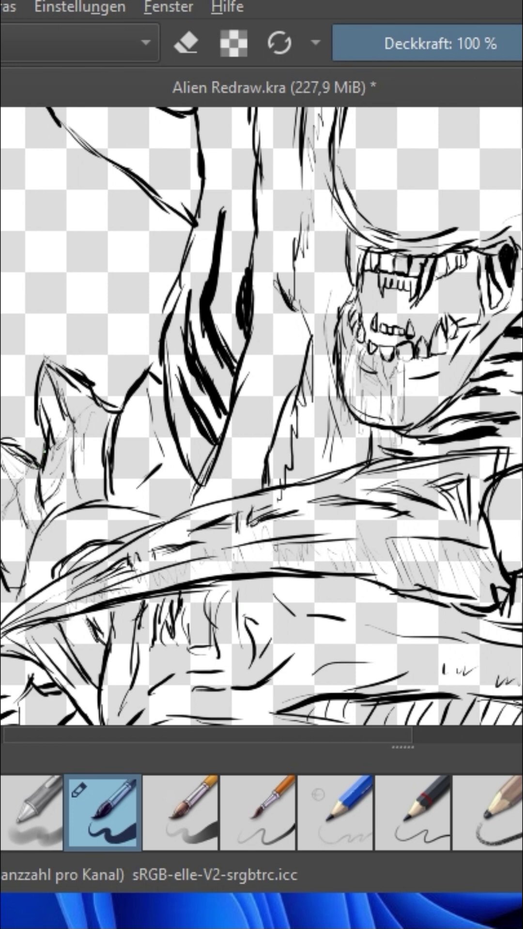
# - Ink thin inner contour lines along the length of the tall dorsal tube, following the reference shading
pyautogui.scroll(-4, 50, 205)
pyautogui.scroll(2, 496, 407)
pyautogui.moveTo(379, 271); pyautogui.dragTo(346, 243)
pyautogui.scroll(-1, 315, 226)
pyautogui.scroll(4, 110, 130)
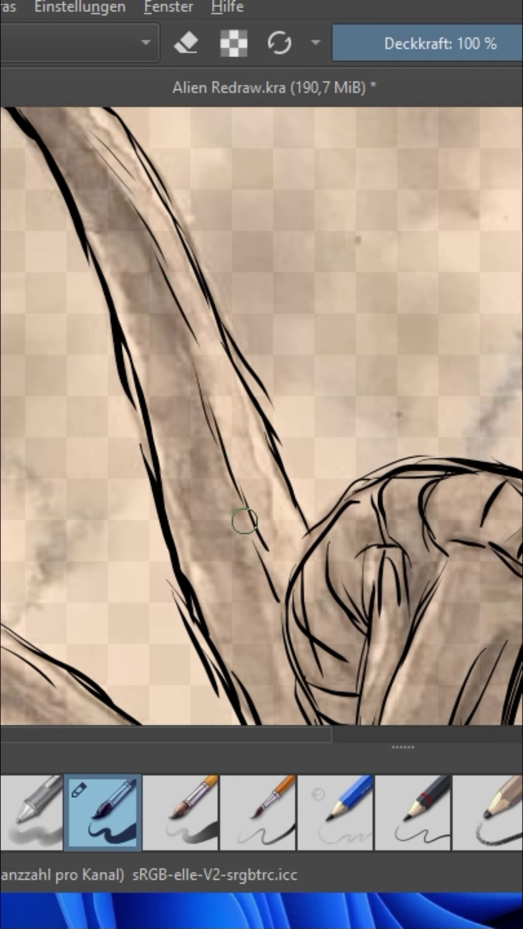
pyautogui.scroll(5, 245, 518)
pyautogui.moveTo(320, 735); pyautogui.dragTo(422, 735)
pyautogui.moveTo(382, 736); pyautogui.dragTo(225, 787)
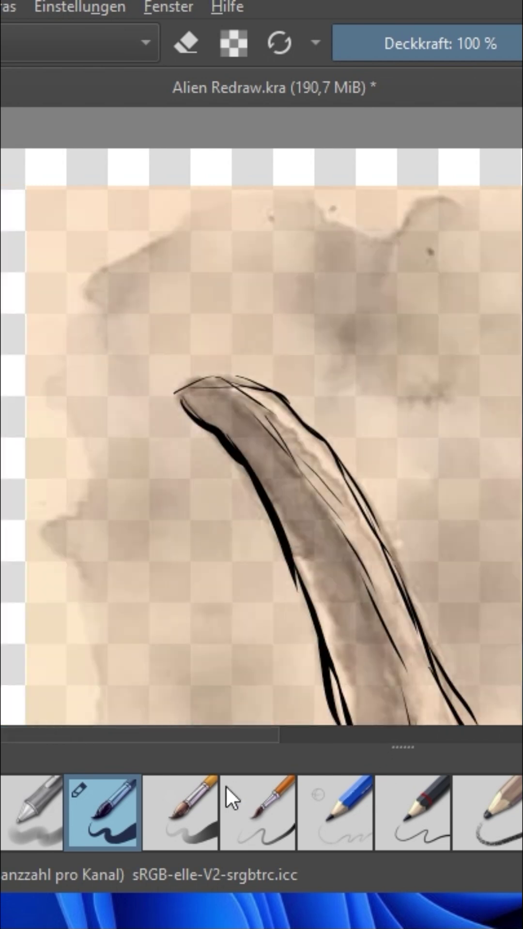
# - Add thin inner contour lines near the tip and upper edge of the shorter dorsal tube
pyautogui.scroll(-8, 262, 416)
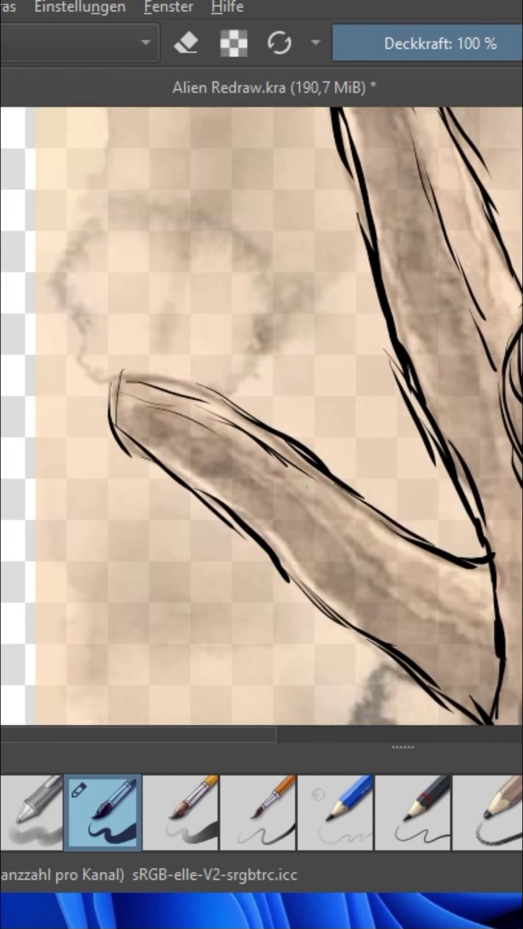
pyautogui.keyDown('ctrl'); pyautogui.scroll(3, 421, 416); pyautogui.keyUp('ctrl')
pyautogui.scroll(-5, 440, 383)
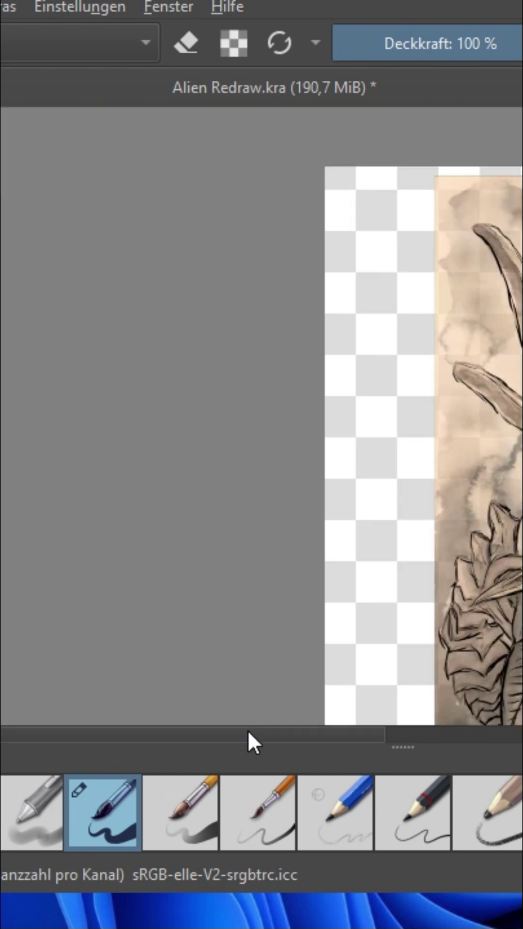
pyautogui.moveTo(248, 732); pyautogui.dragTo(392, 735)
pyautogui.scroll(-1, 410, 639)
pyautogui.moveTo(521, 591); pyautogui.dragTo(522, 634)
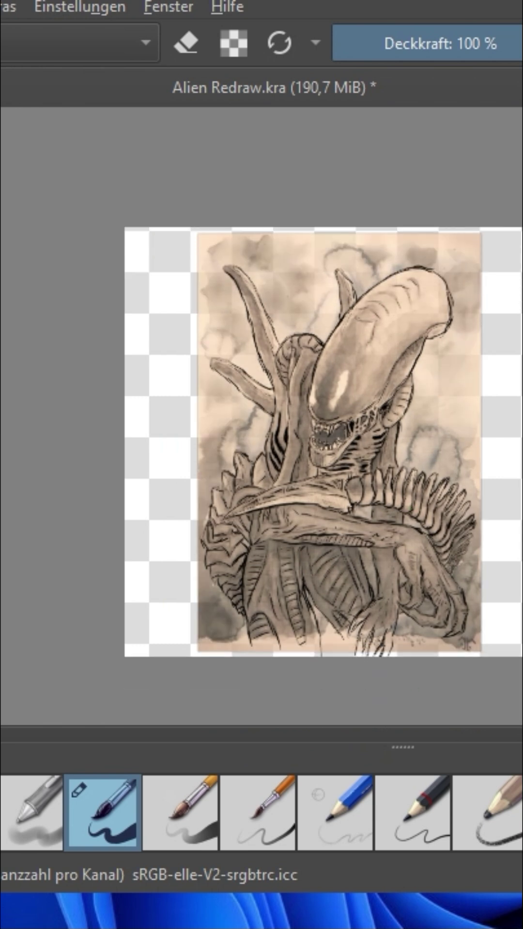